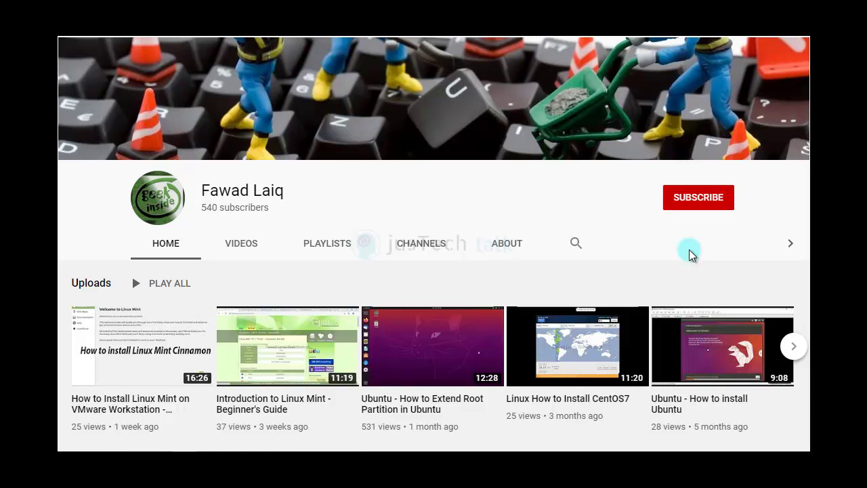
- Subscribe to the YouTube channel and turn on notifications for all new uploads
{"action": "left_click", "coordinate": [703, 203]}
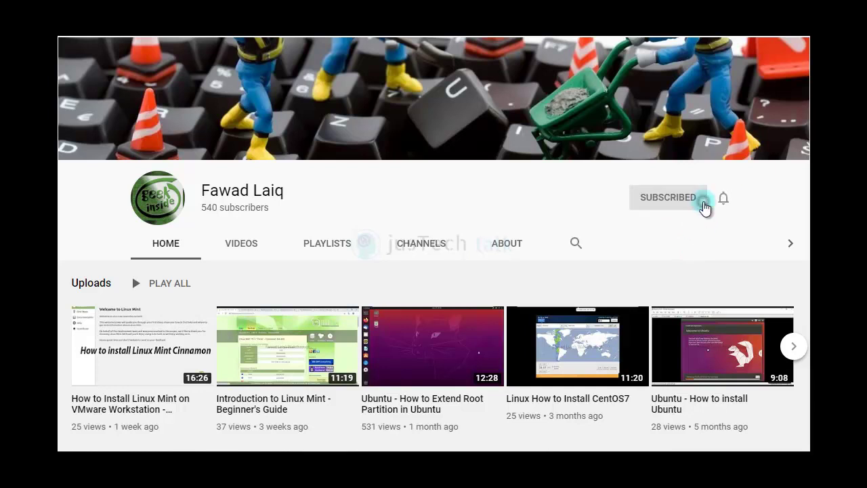
{"action": "left_click", "coordinate": [720, 203]}
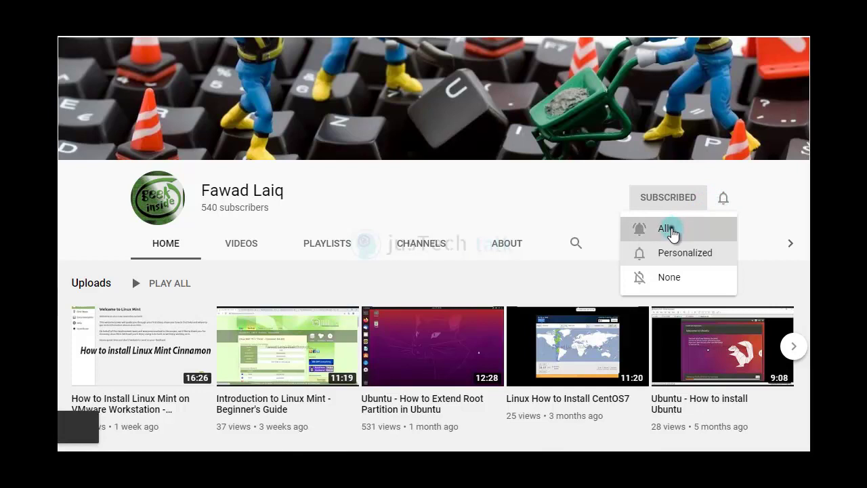
{"action": "left_click", "coordinate": [672, 229]}
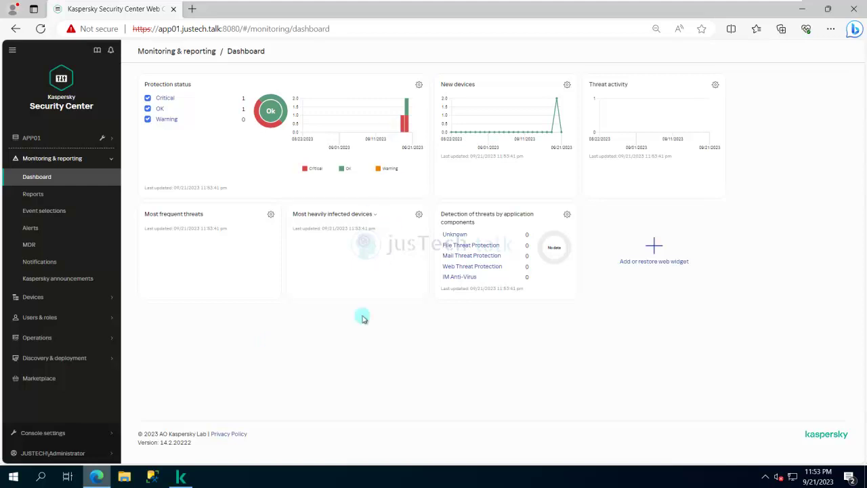
{"action": "mouse_move", "coordinate": [410, 6]}
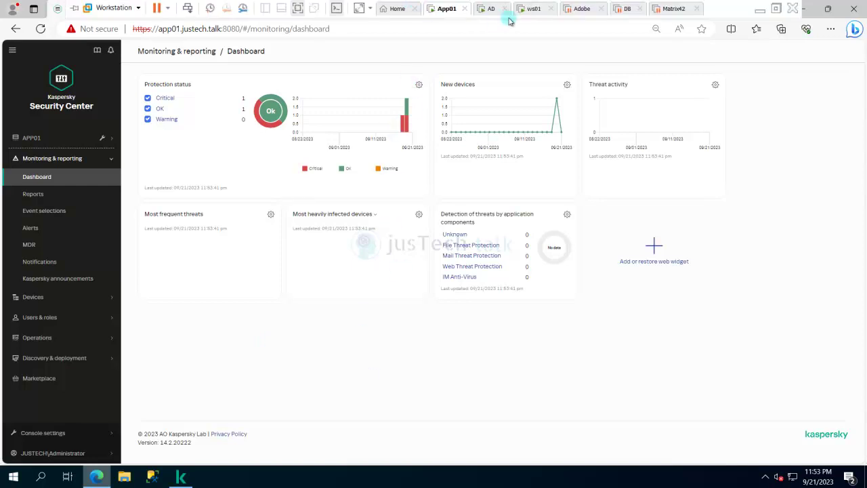
{"action": "left_click", "coordinate": [533, 10]}
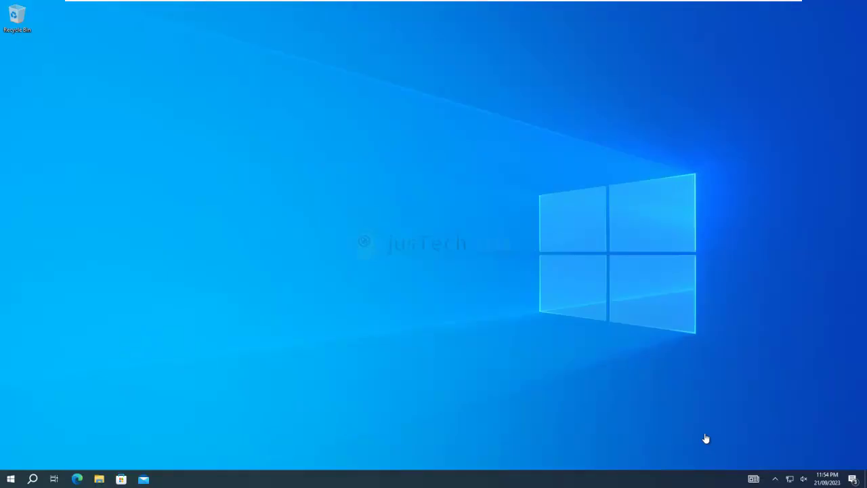
{"action": "left_click", "coordinate": [774, 478]}
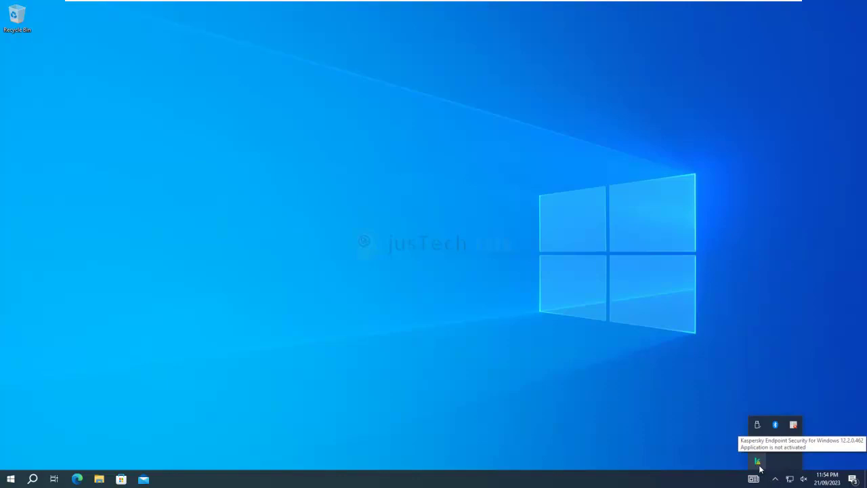
{"action": "mouse_move", "coordinate": [547, 2]}
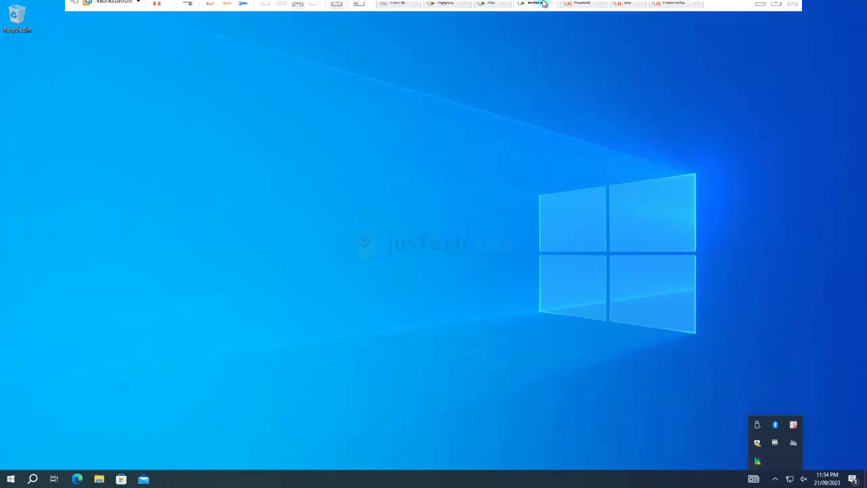
{"action": "left_click", "coordinate": [444, 10]}
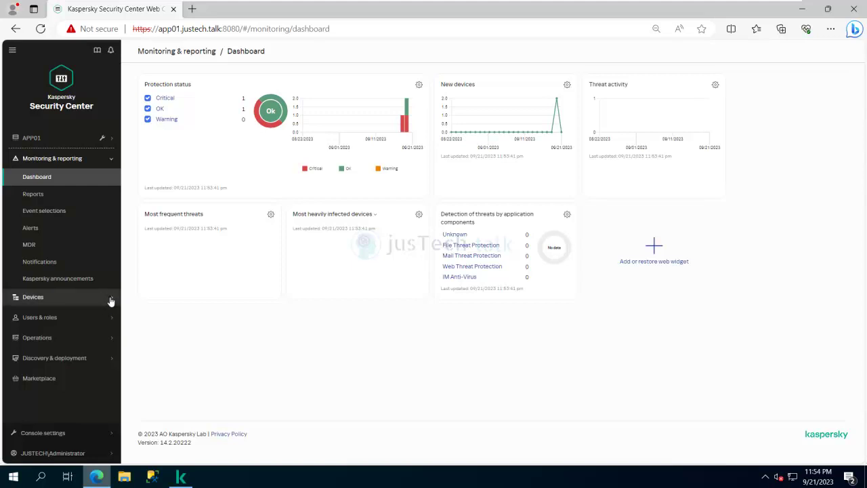
- In Devices > Tasks, start a Kaspersky Endpoint Security for Windows (12.2.0) task, then close the wizard unsaved
{"action": "left_click", "coordinate": [107, 301]}
{"action": "left_click", "coordinate": [32, 332]}
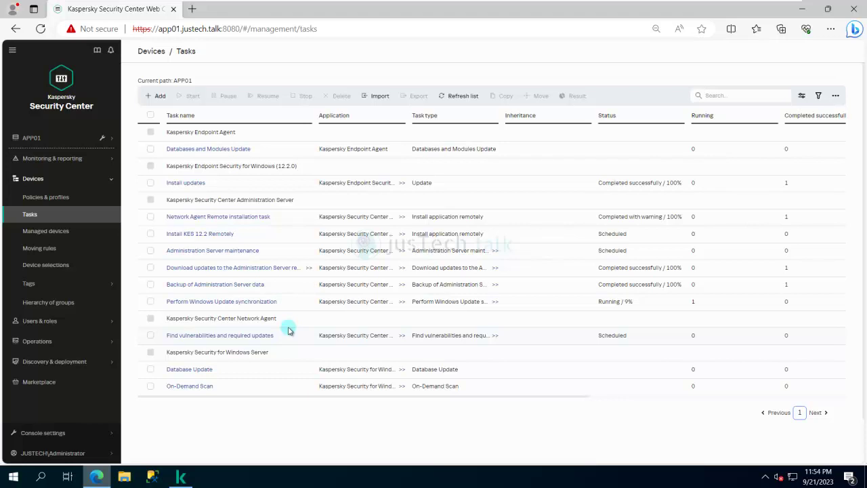
{"action": "left_click", "coordinate": [159, 97]}
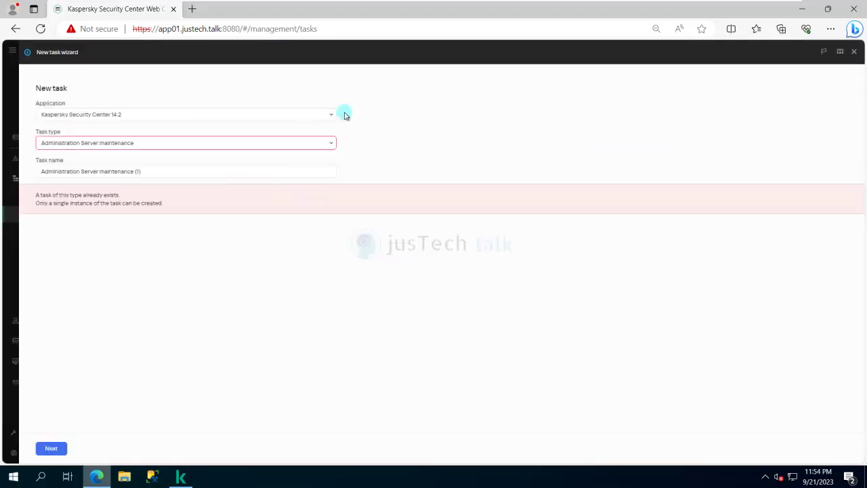
{"action": "left_click", "coordinate": [332, 117]}
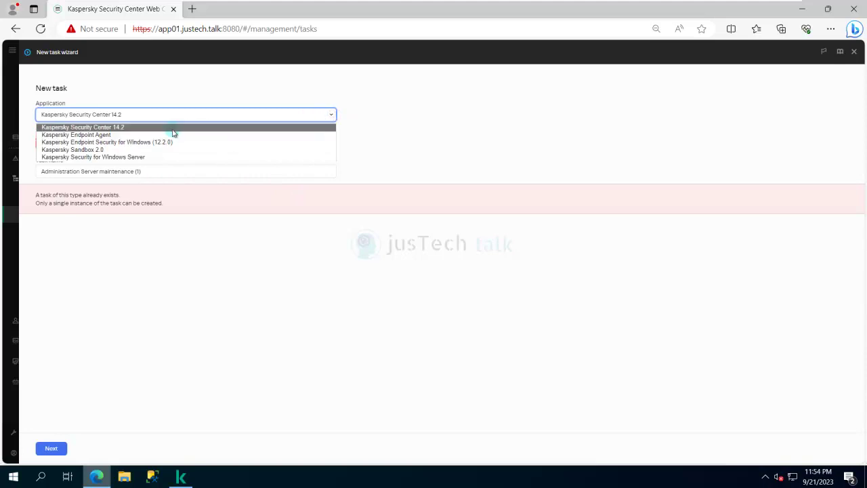
{"action": "left_click", "coordinate": [139, 144]}
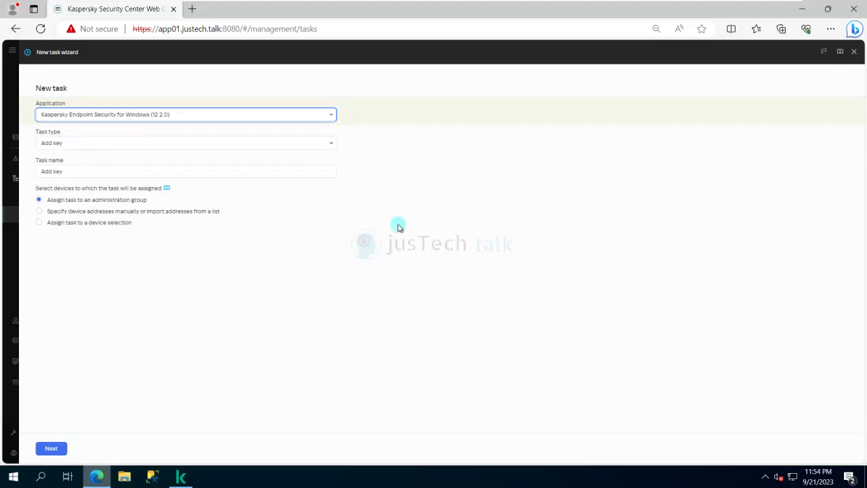
{"action": "left_click", "coordinate": [855, 52]}
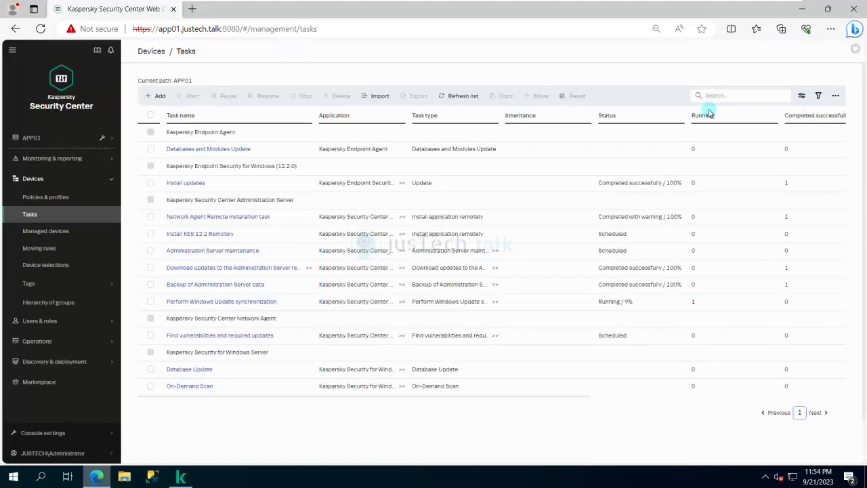
- Switch to the desktop console and start a new task for the Workstation group
{"action": "left_click", "coordinate": [182, 477]}
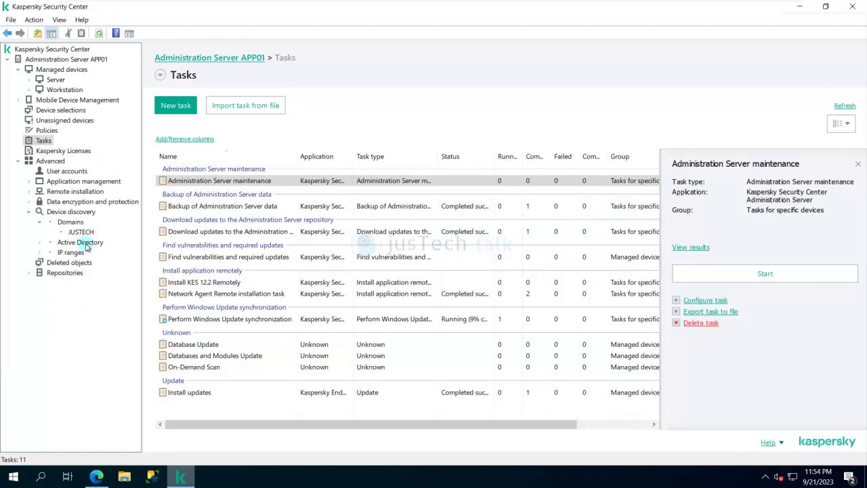
{"action": "left_click", "coordinate": [70, 91]}
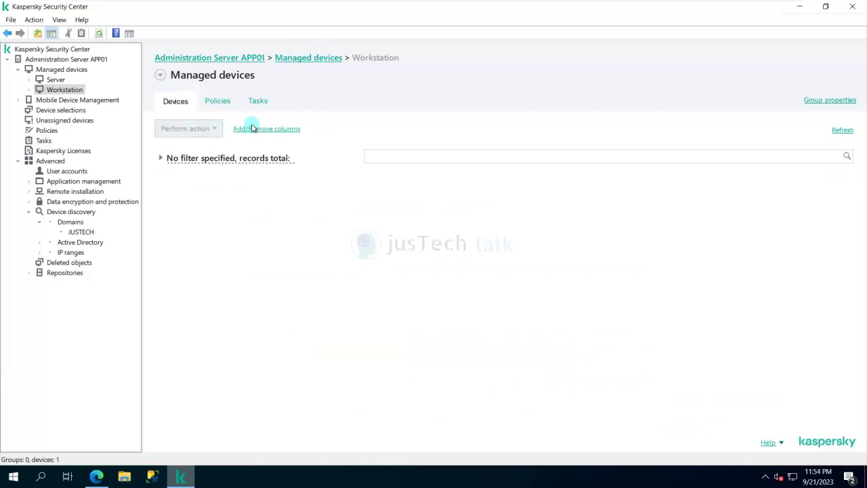
{"action": "left_click", "coordinate": [258, 101]}
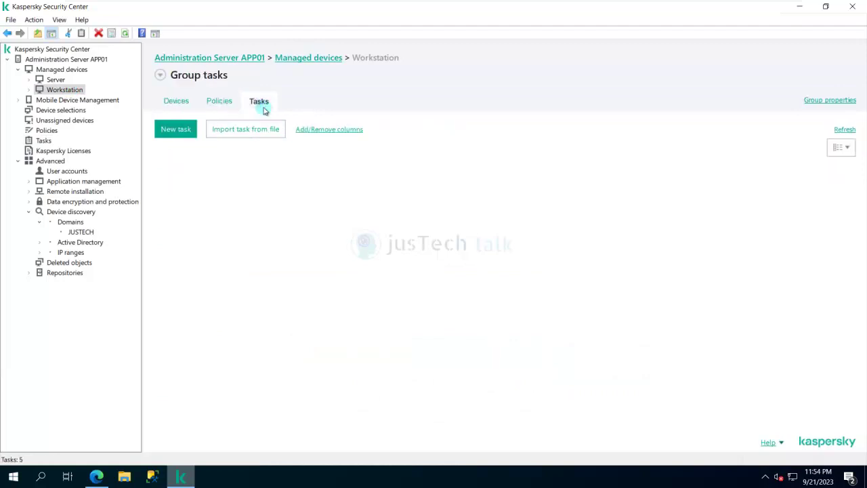
{"action": "left_click", "coordinate": [181, 131]}
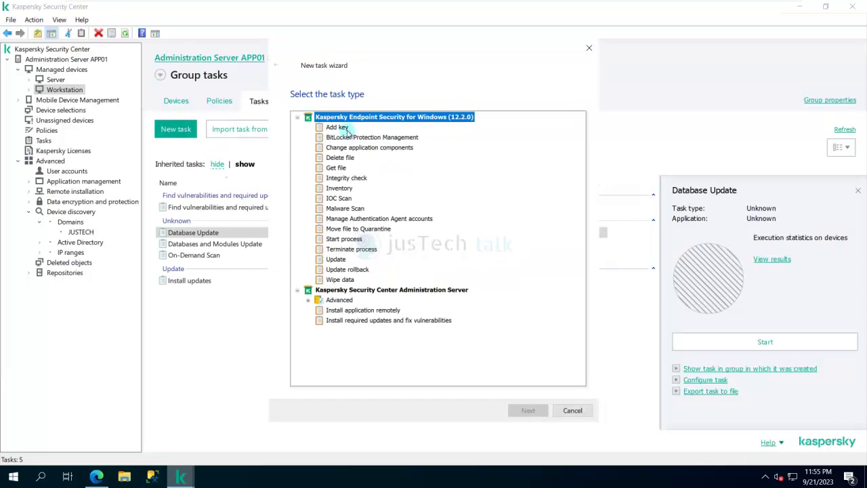
- Choose the Add key task type and select the stored activation code from the repository
{"action": "left_click", "coordinate": [338, 128]}
{"action": "left_click", "coordinate": [528, 411]}
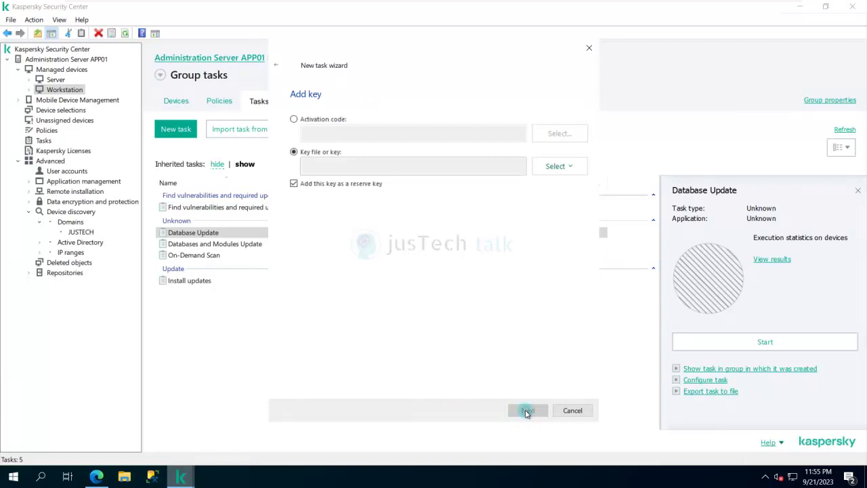
{"action": "left_click", "coordinate": [294, 119]}
{"action": "left_click", "coordinate": [559, 134]}
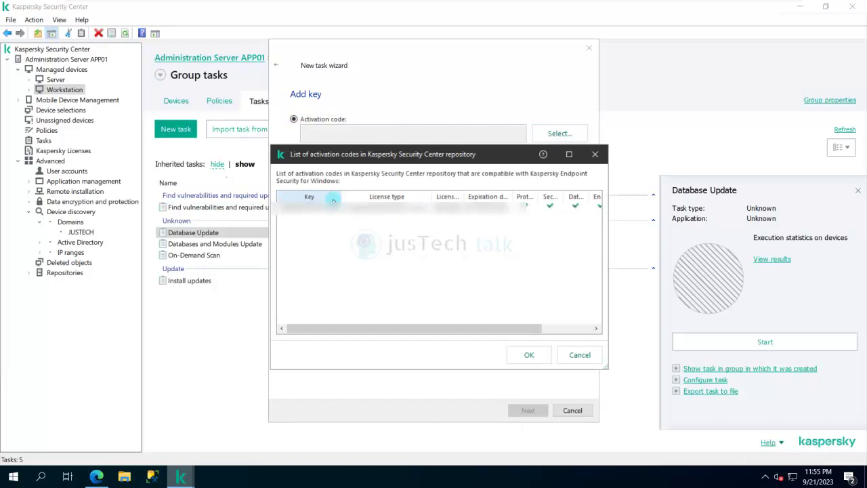
{"action": "left_click", "coordinate": [326, 208]}
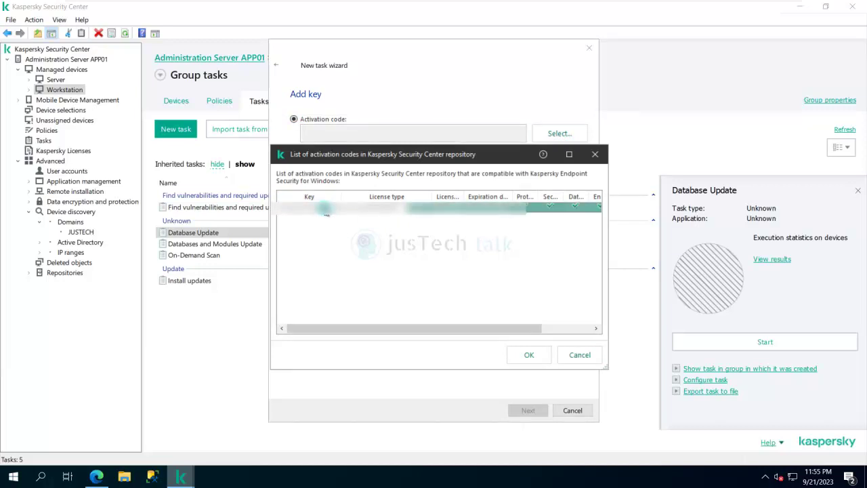
{"action": "left_click", "coordinate": [539, 355]}
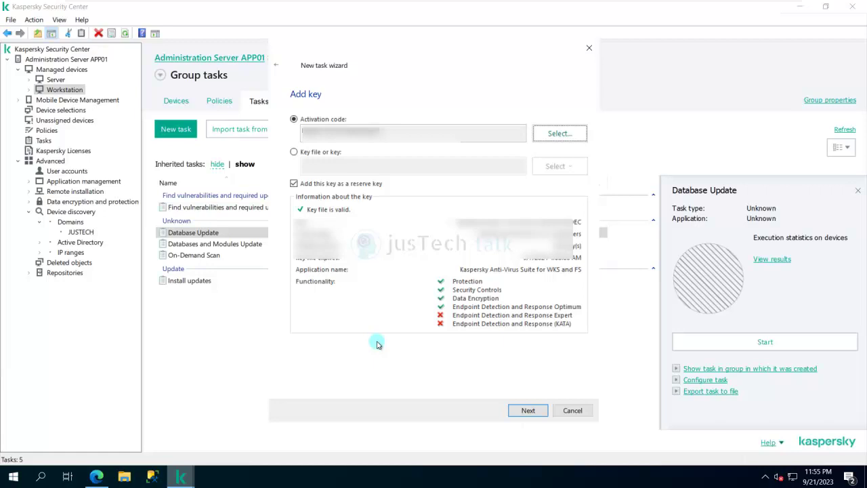
- Set the task's scheduled start to run once, adjusting the start time minutes
{"action": "left_click", "coordinate": [527, 410]}
{"action": "left_click", "coordinate": [578, 127]}
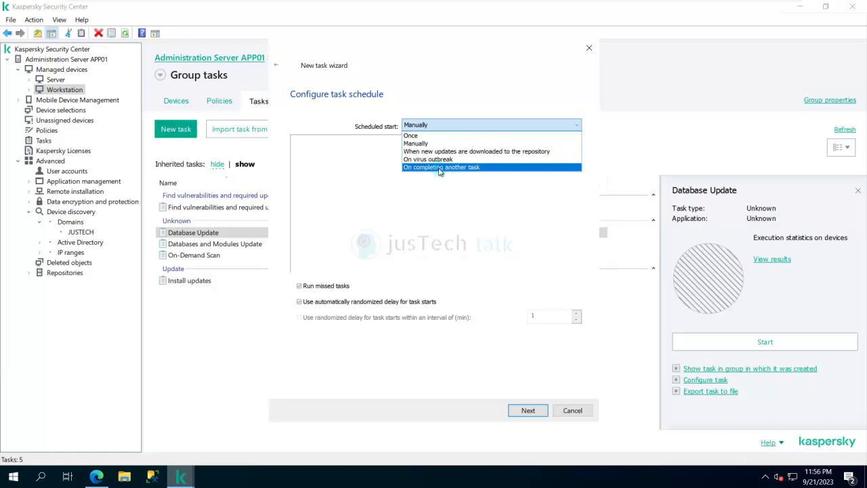
{"action": "left_click", "coordinate": [488, 168]}
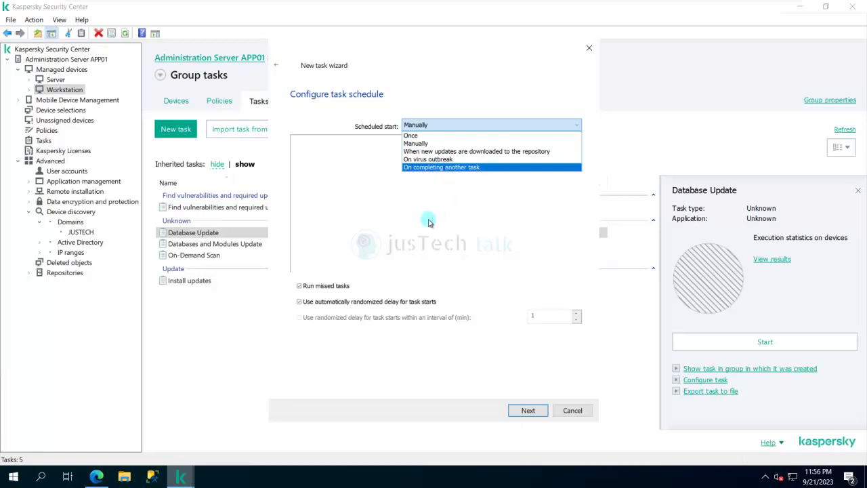
{"action": "left_click", "coordinate": [465, 128]}
{"action": "left_click", "coordinate": [426, 136]}
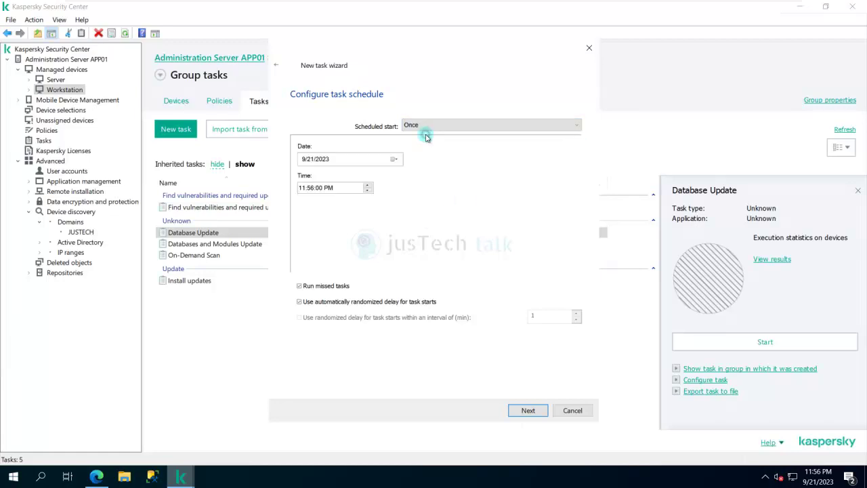
{"action": "left_click", "coordinate": [312, 193]}
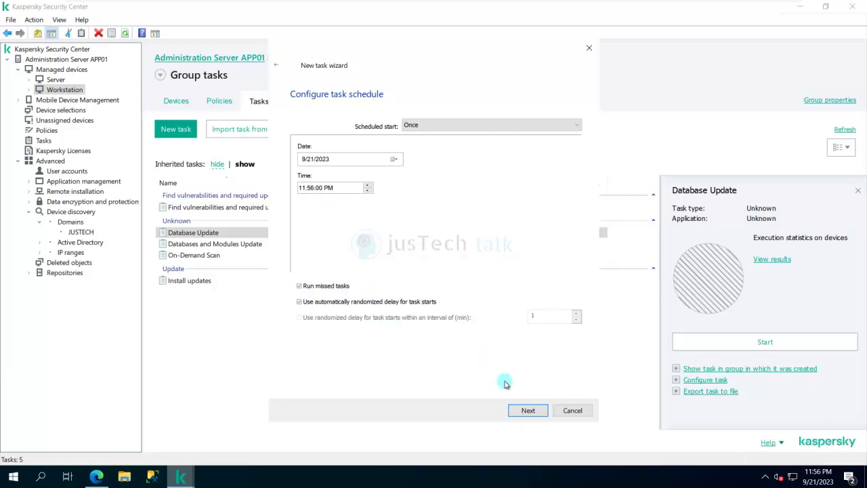
{"action": "left_click", "coordinate": [527, 410]}
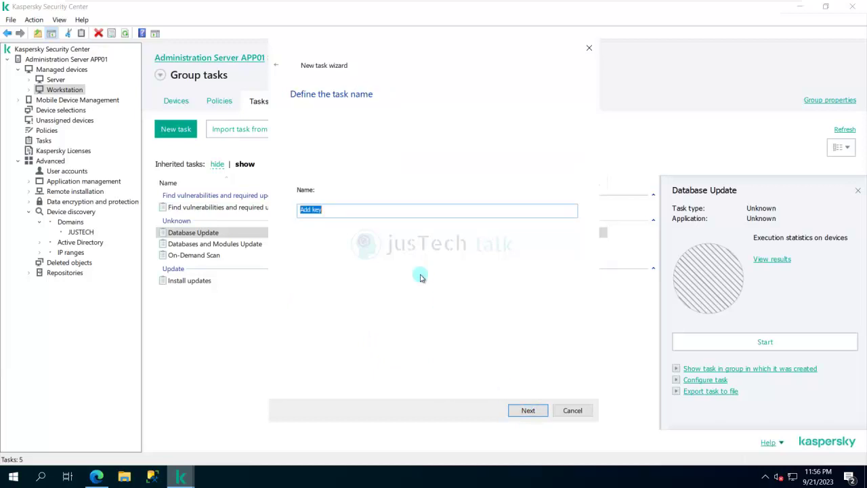
- Name the task 'Activation of KES' and finish, running it right after the wizard
{"action": "type", "text": "Activation of KES"}
{"action": "left_click", "coordinate": [528, 411]}
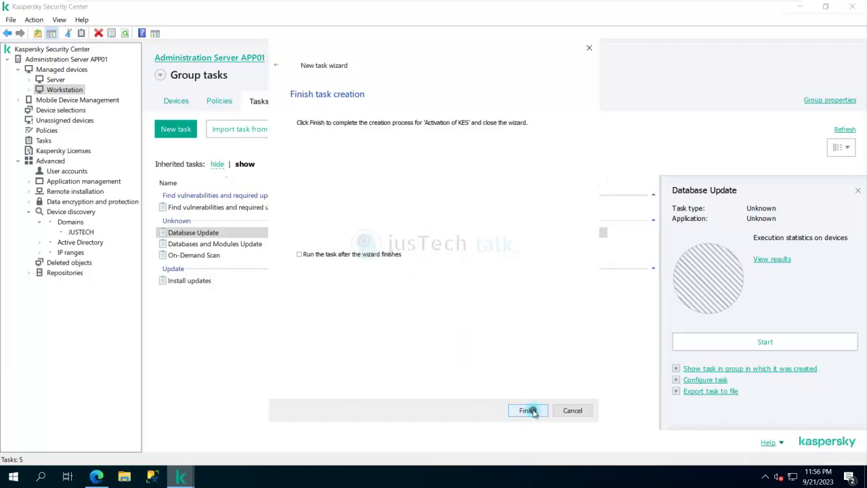
{"action": "left_click", "coordinate": [300, 254]}
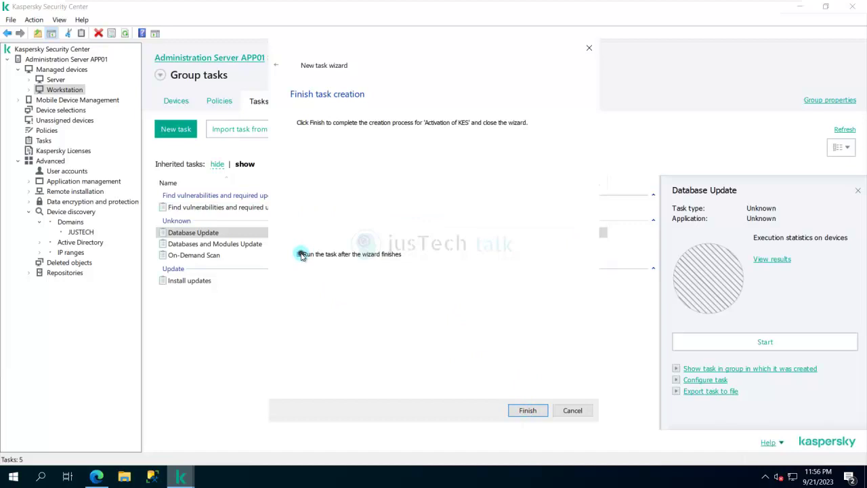
{"action": "left_click", "coordinate": [534, 411]}
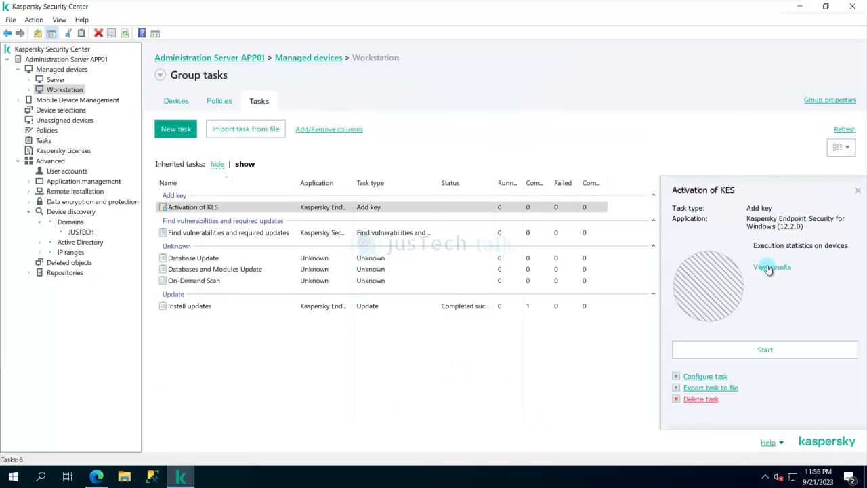
- View the Activation of KES results and refresh repeatedly to follow CLIENT01's events
{"action": "left_click", "coordinate": [770, 268]}
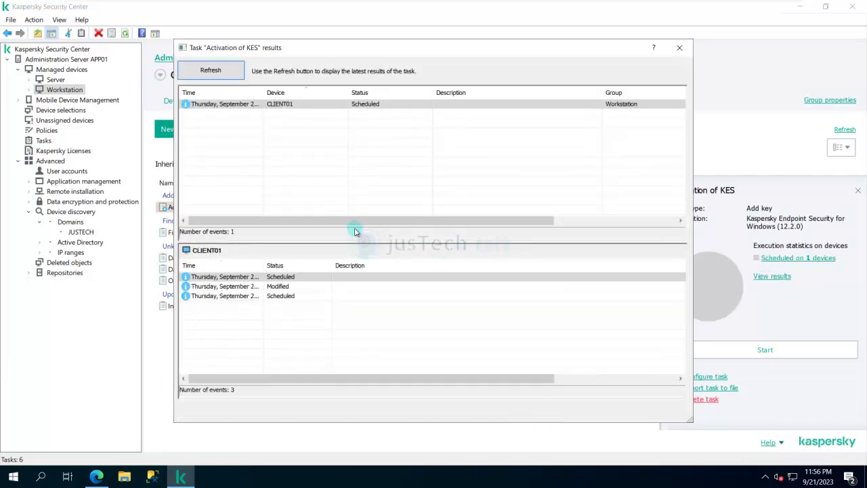
{"action": "left_click", "coordinate": [225, 72]}
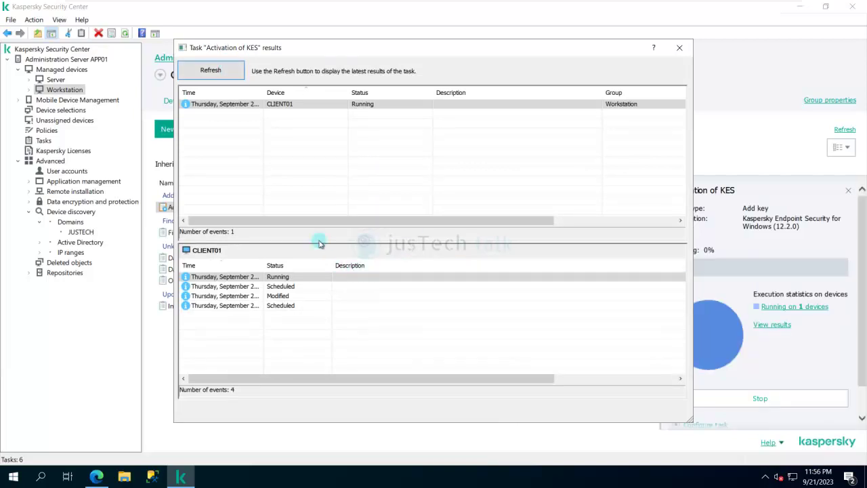
{"action": "left_click", "coordinate": [231, 71]}
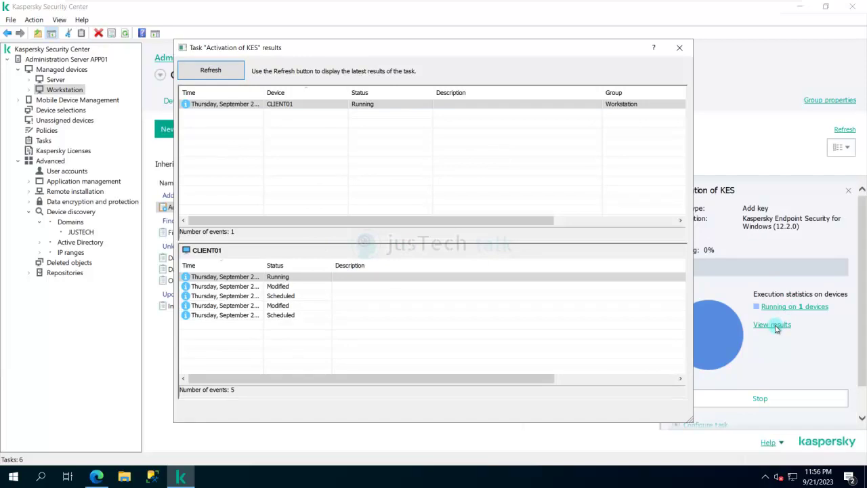
{"action": "left_click", "coordinate": [216, 78]}
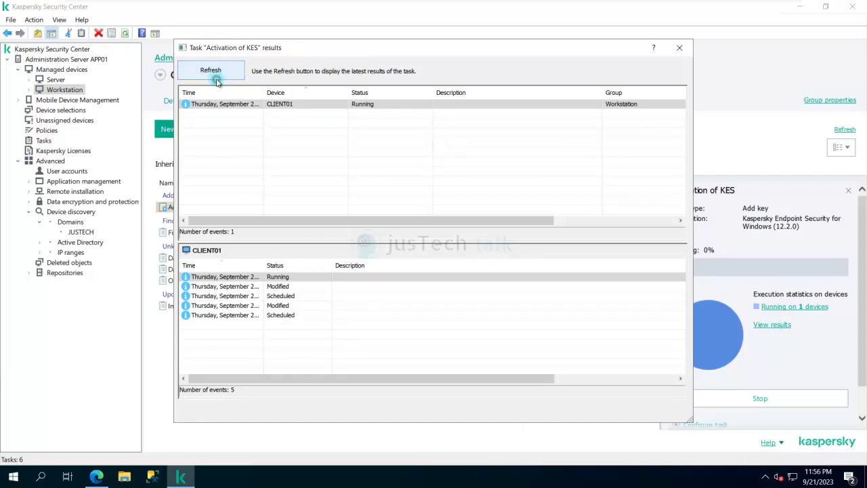
{"action": "left_click", "coordinate": [217, 73]}
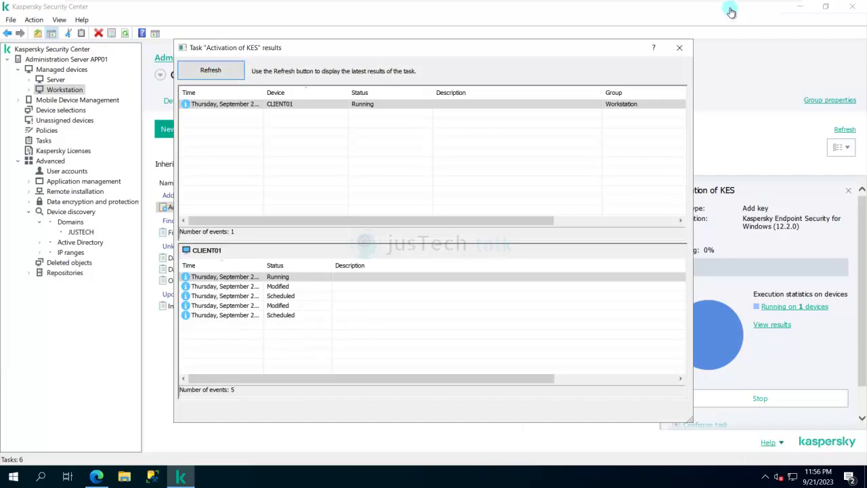
- Close the results, check CLIENT01 in Devices, then refresh the Workstation task list
{"action": "left_click", "coordinate": [680, 48]}
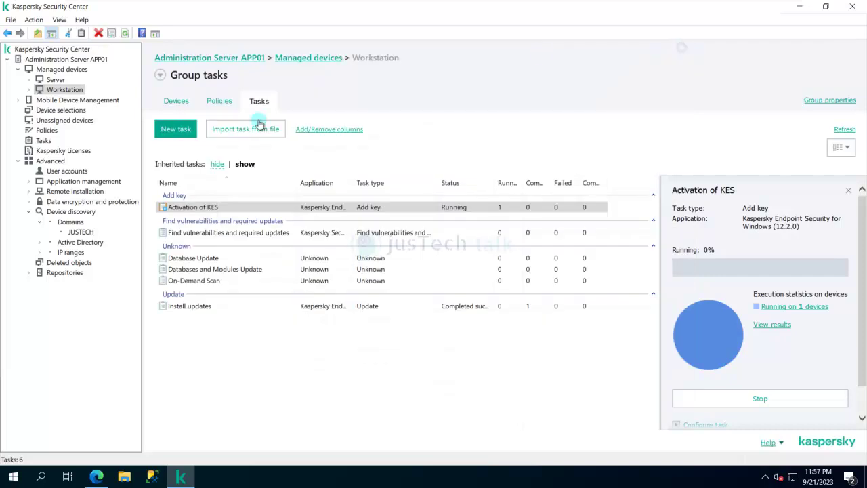
{"action": "left_click", "coordinate": [179, 103]}
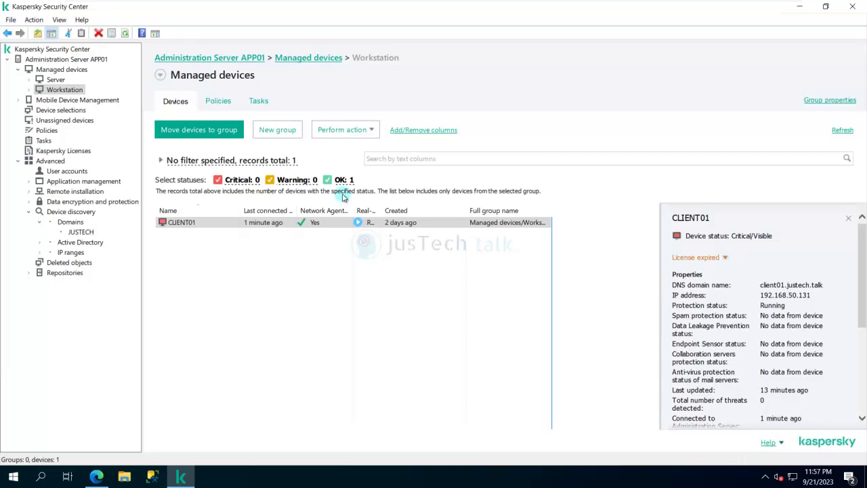
{"action": "left_click", "coordinate": [260, 102]}
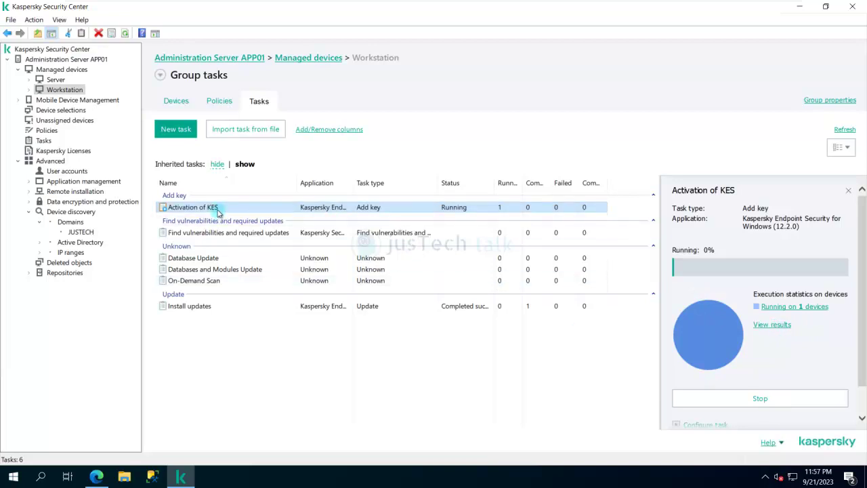
{"action": "left_click", "coordinate": [849, 131]}
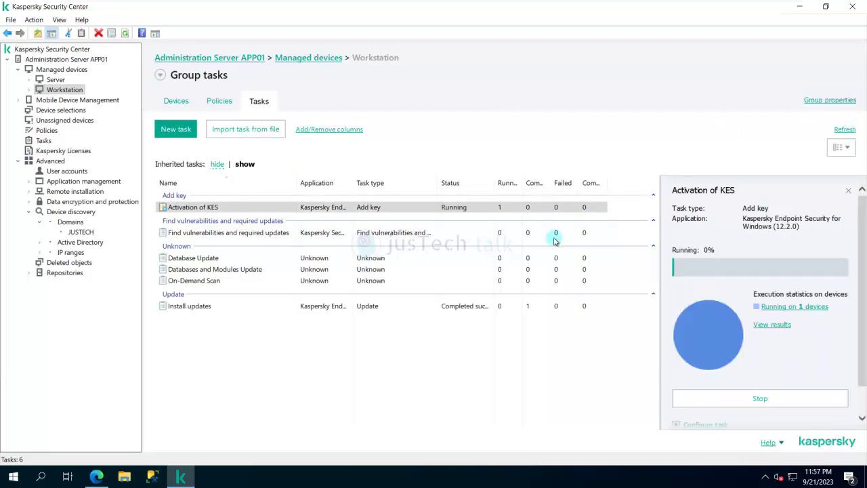
{"action": "right_click", "coordinate": [223, 211]}
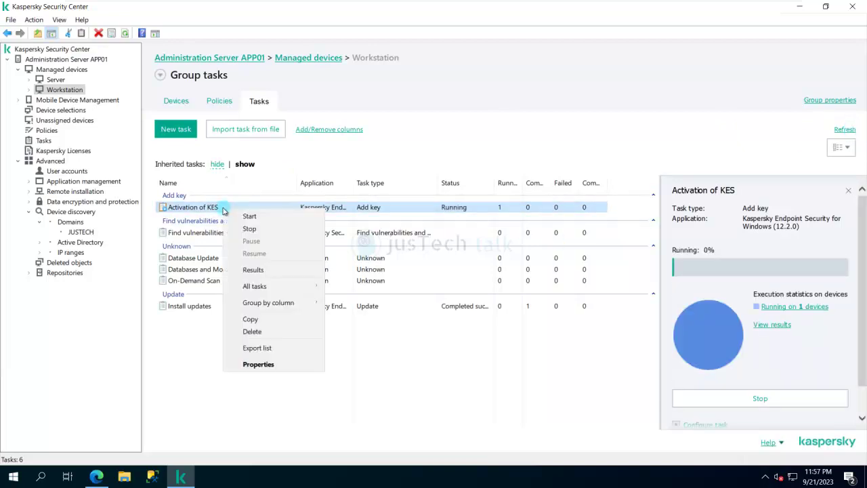
{"action": "key", "text": "Escape"}
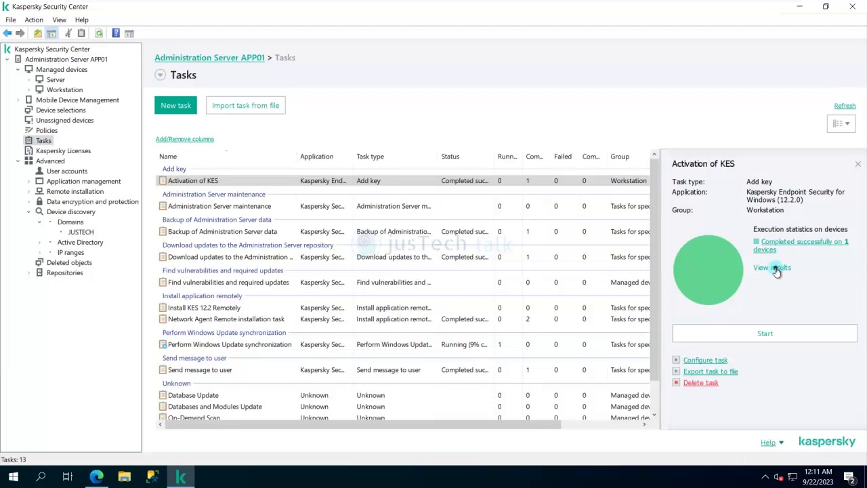
- Confirm the task completed successfully on CLIENT01, then view the Workstation group's devices
{"action": "left_click", "coordinate": [776, 268]}
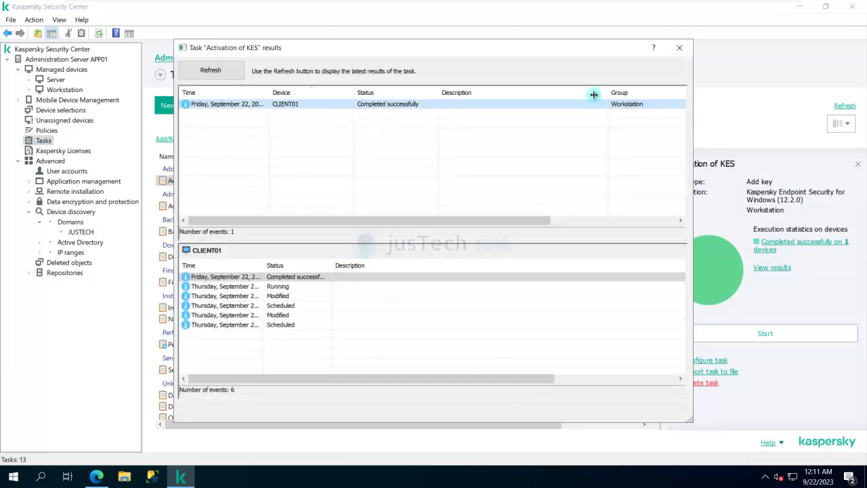
{"action": "left_click", "coordinate": [679, 48]}
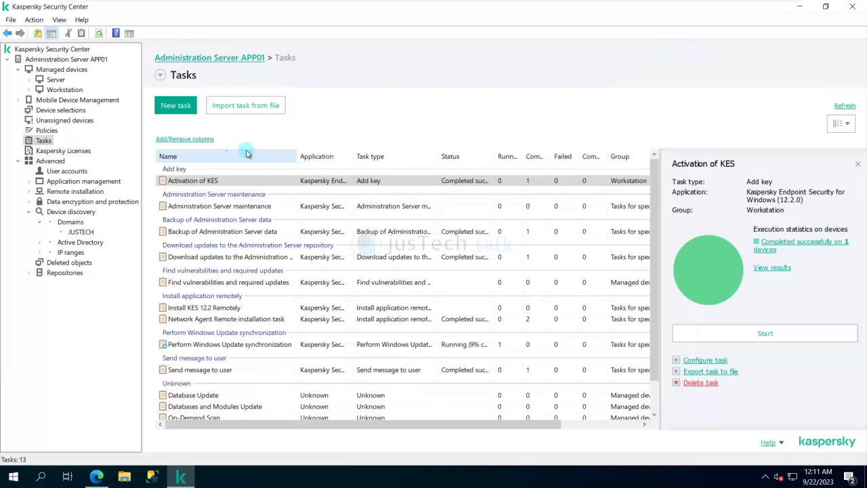
{"action": "left_click", "coordinate": [64, 89]}
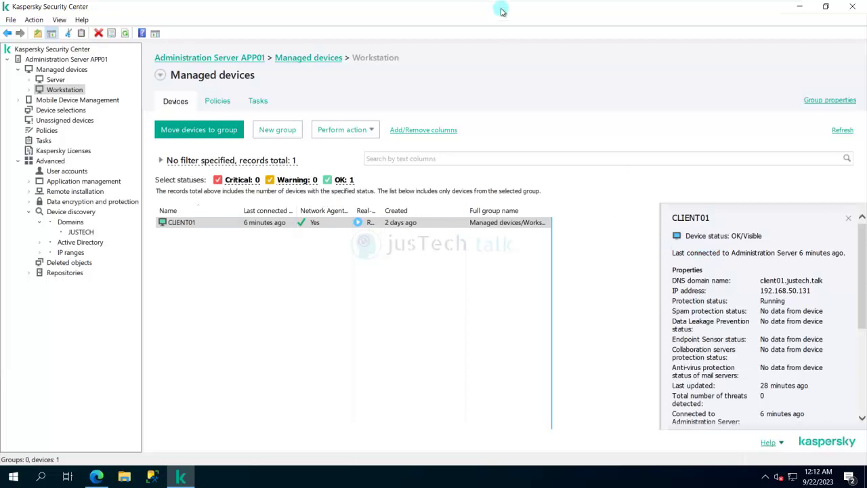
{"action": "mouse_move", "coordinate": [495, 4]}
{"action": "left_click", "coordinate": [532, 9]}
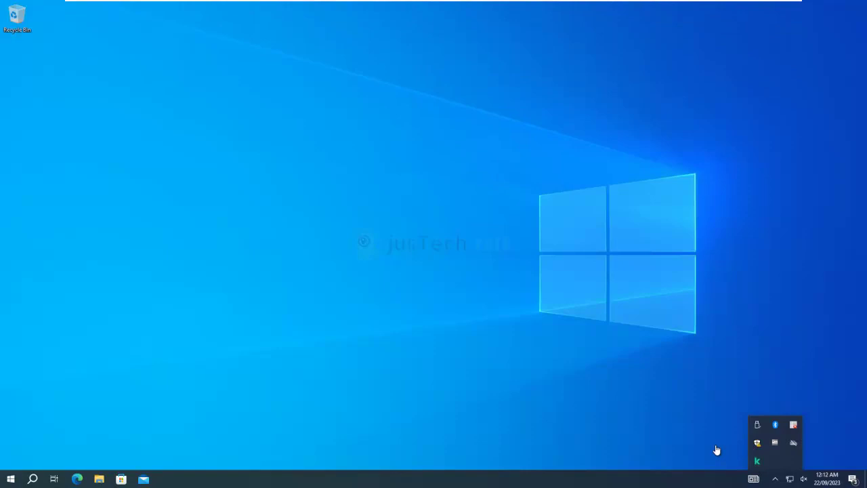
{"action": "left_click", "coordinate": [455, 327]}
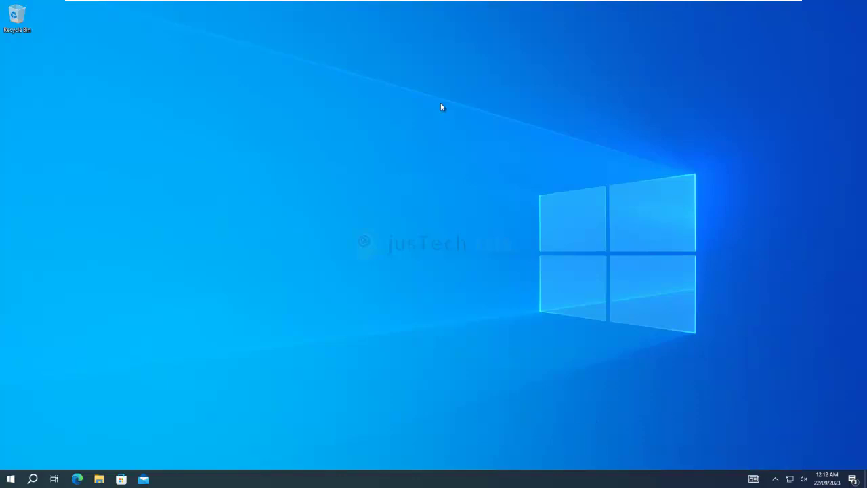
{"action": "mouse_move", "coordinate": [455, 2]}
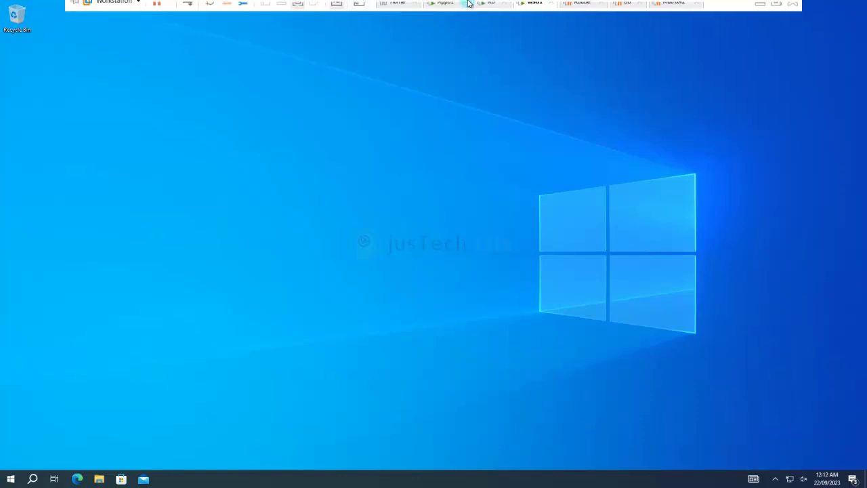
{"action": "left_click", "coordinate": [444, 9]}
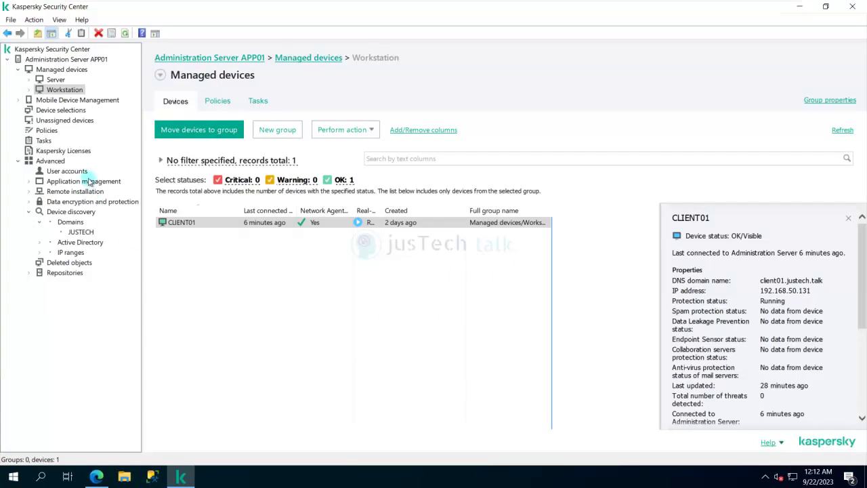
{"action": "left_click", "coordinate": [42, 140]}
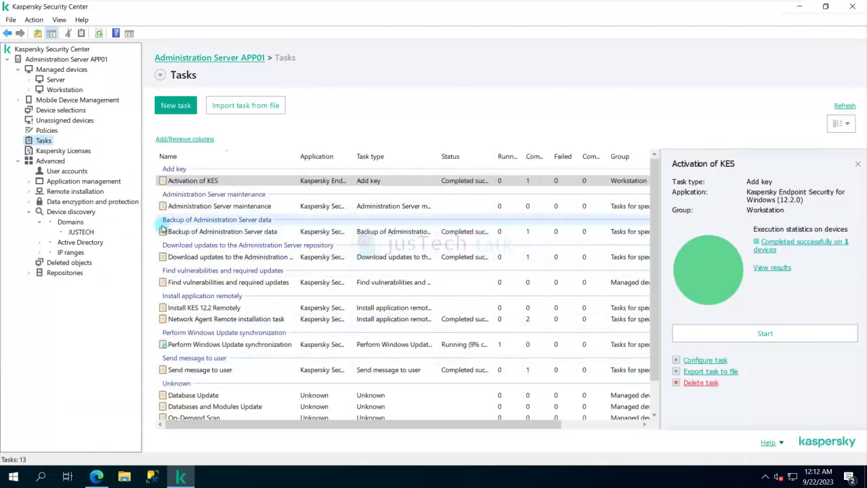
{"action": "left_click", "coordinate": [64, 90]}
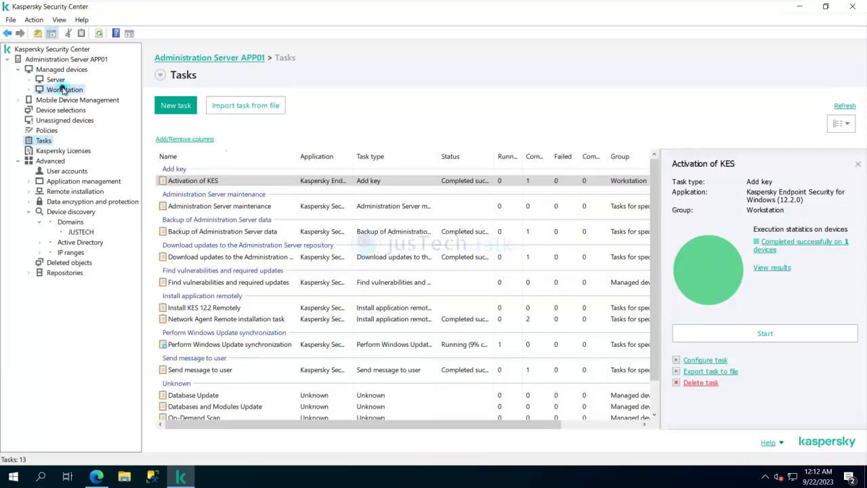